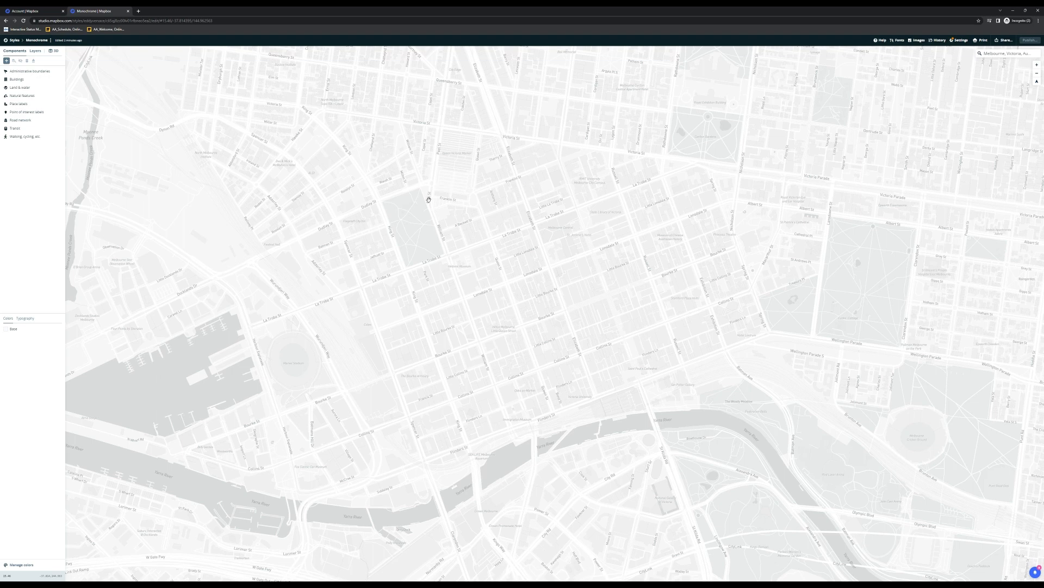
Set the Buildings component's building style to 3D.
scroll(810, 212, "down", 1)
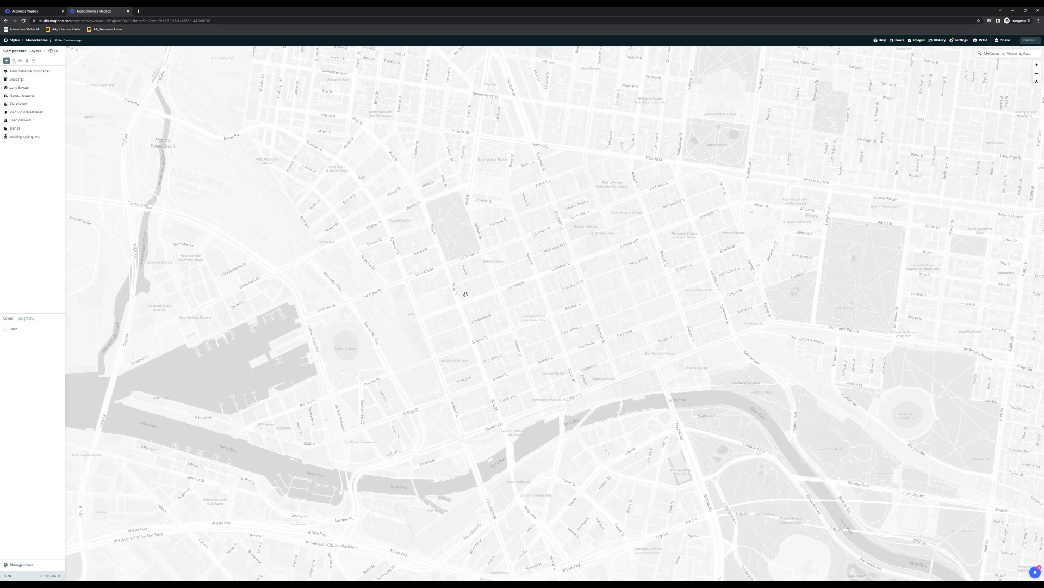
scroll(465, 295, "up", 5)
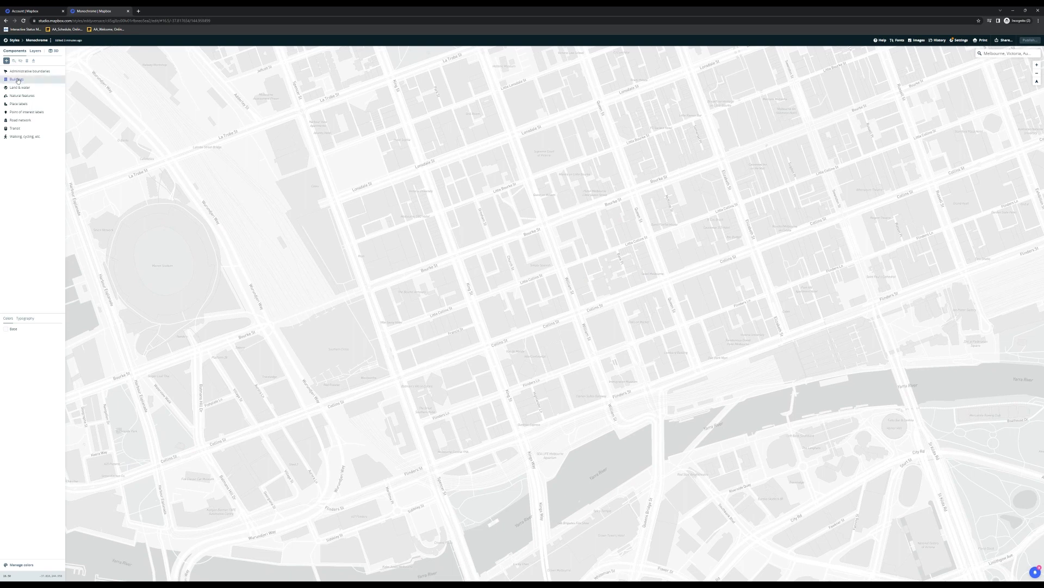
left_click(17, 79)
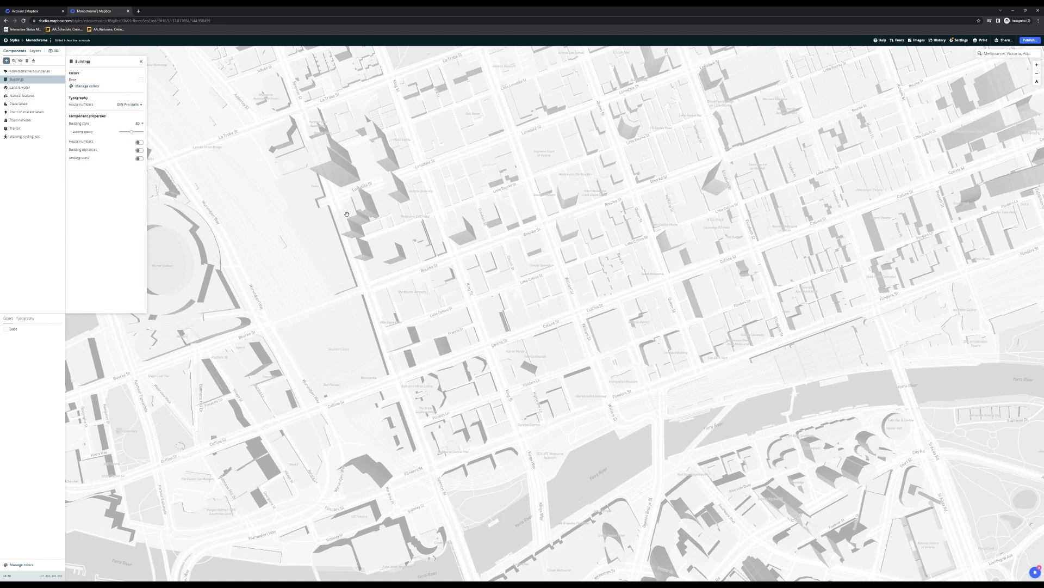
left_click(141, 61)
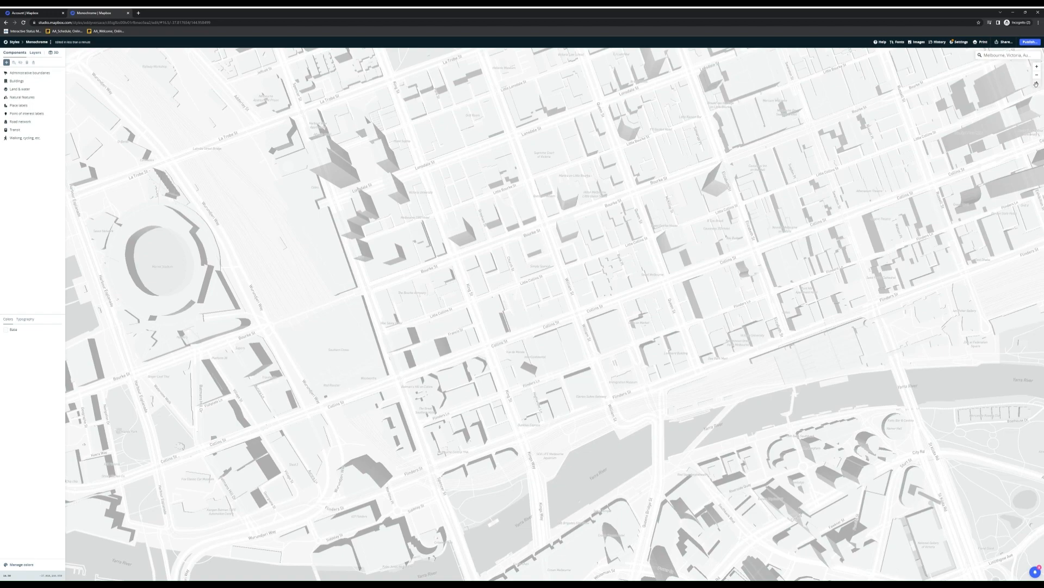
Open the building-extrusion layer of the extruded buildings in central Melbourne for editing.
left_click_drag(890, 223, 820, 268)
right_click_drag(985, 133, 600, 364)
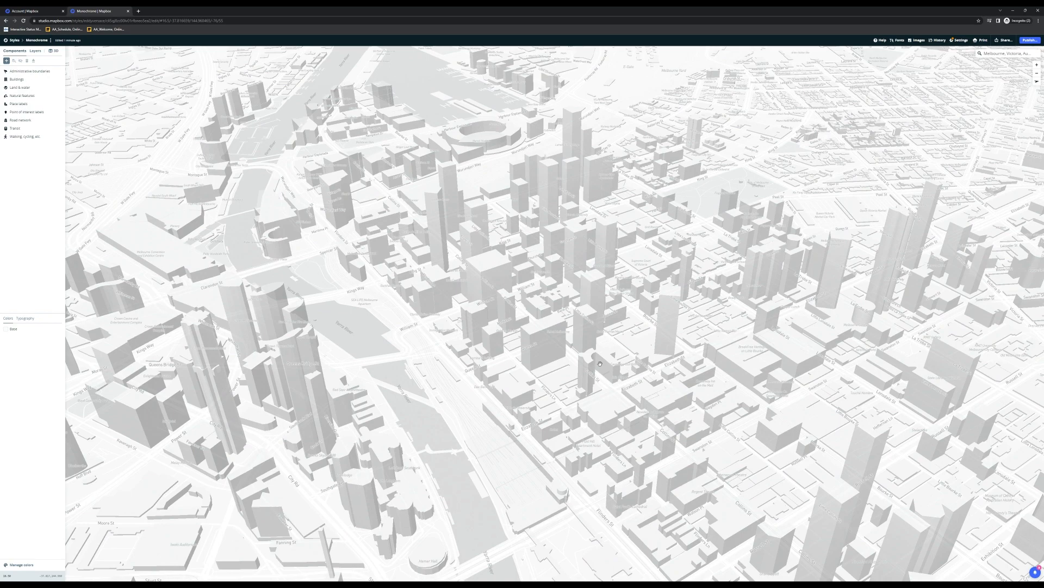
right_click_drag(574, 344, 570, 384)
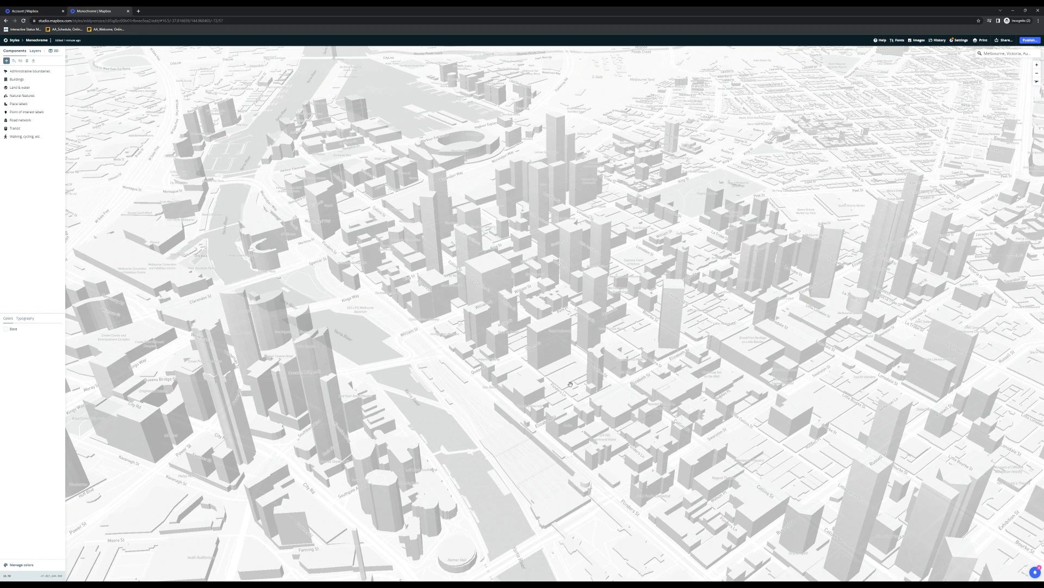
left_click(495, 280)
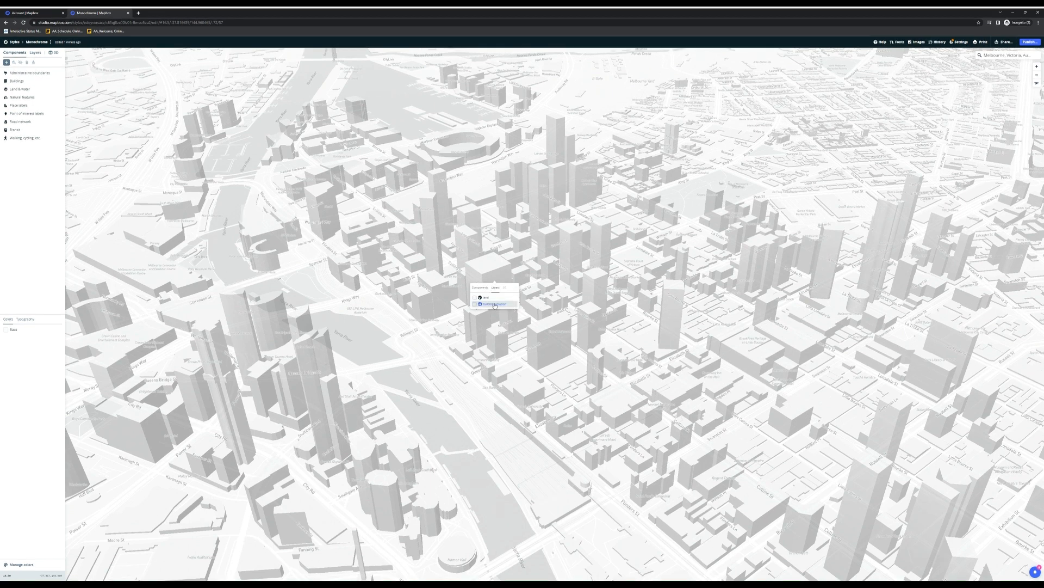
left_click(36, 51)
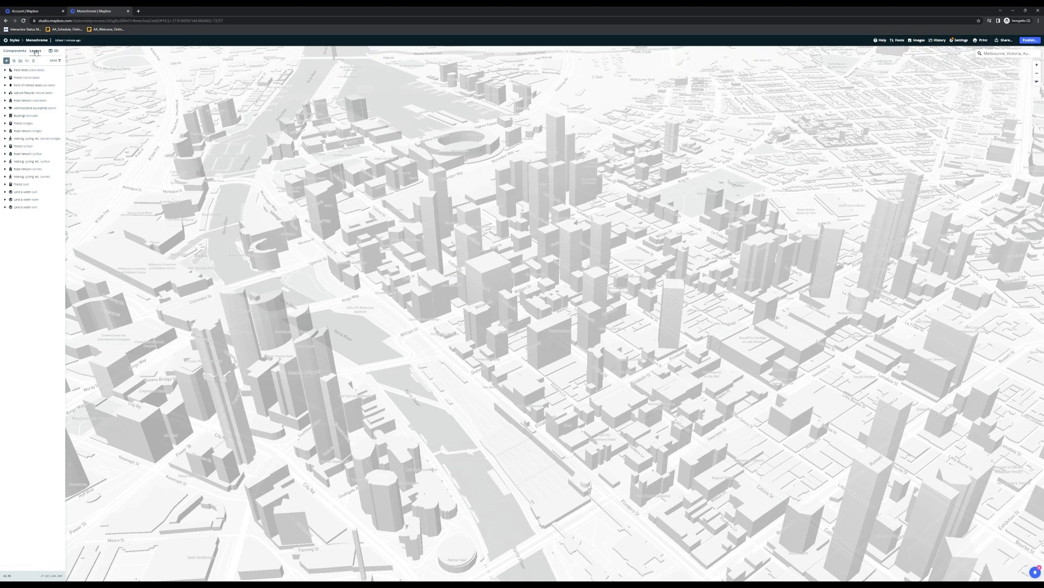
left_click(322, 339)
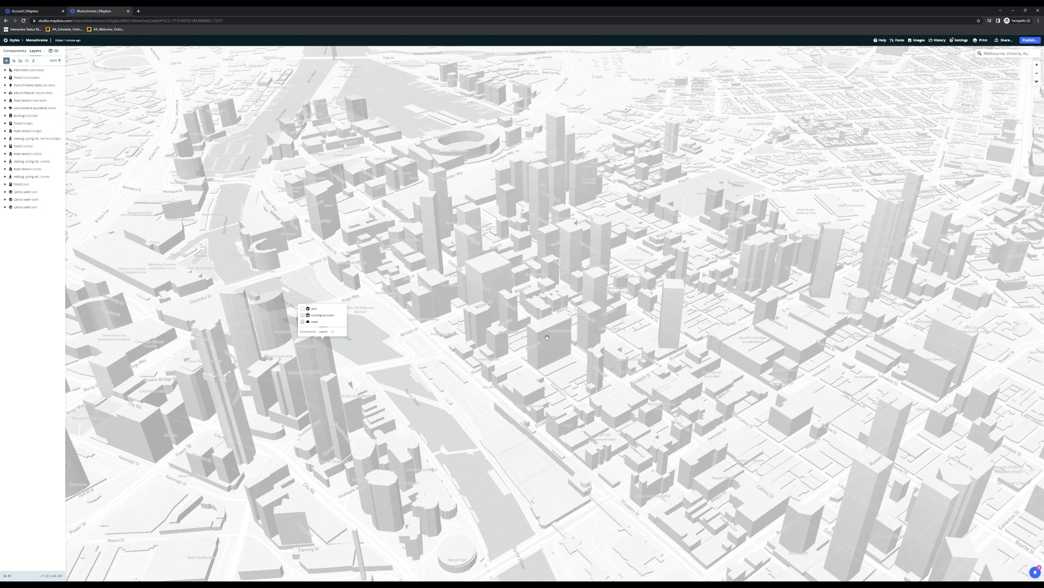
left_click(530, 334)
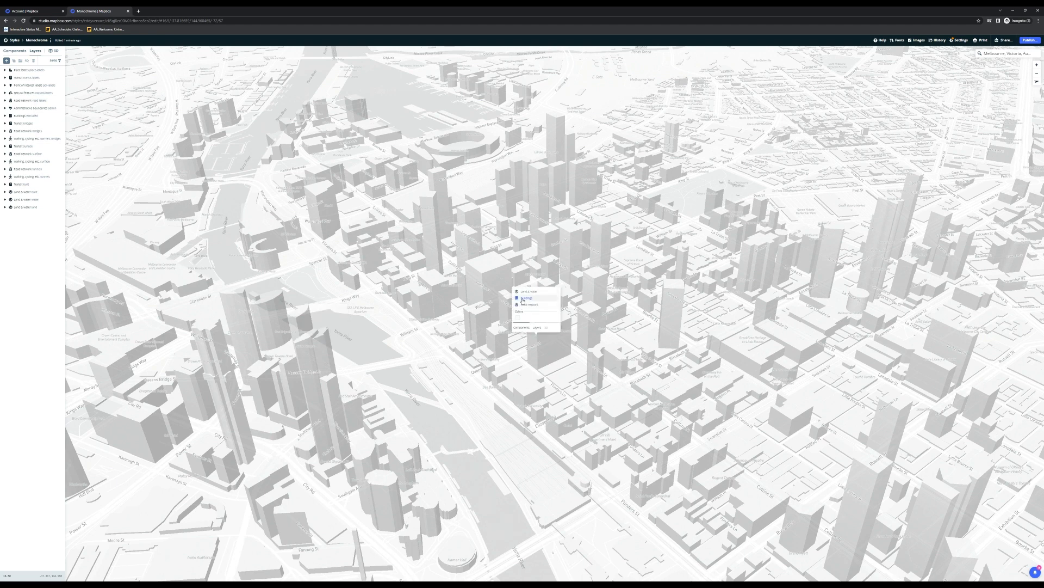
left_click(537, 327)
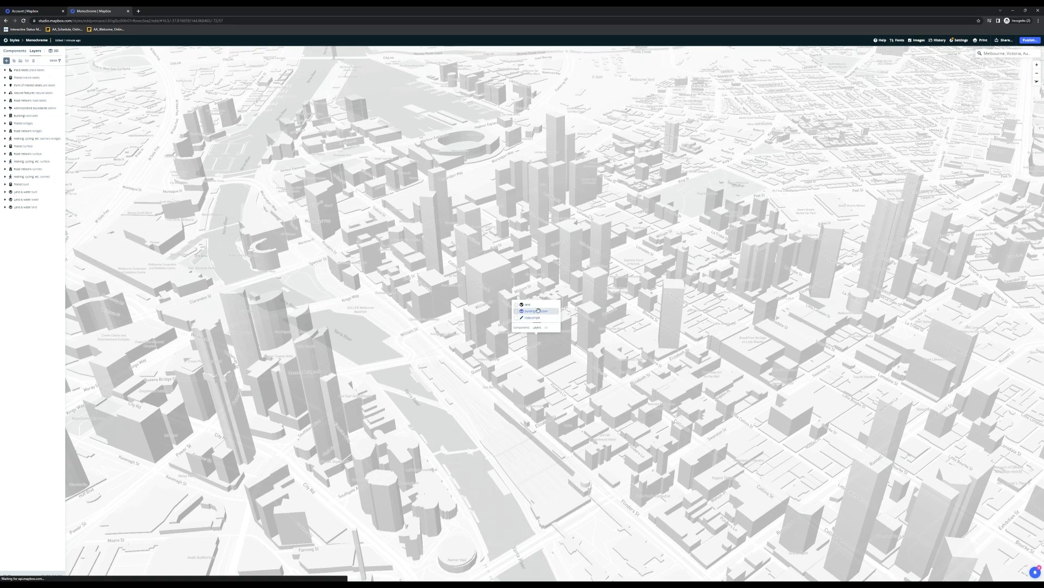
left_click(536, 312)
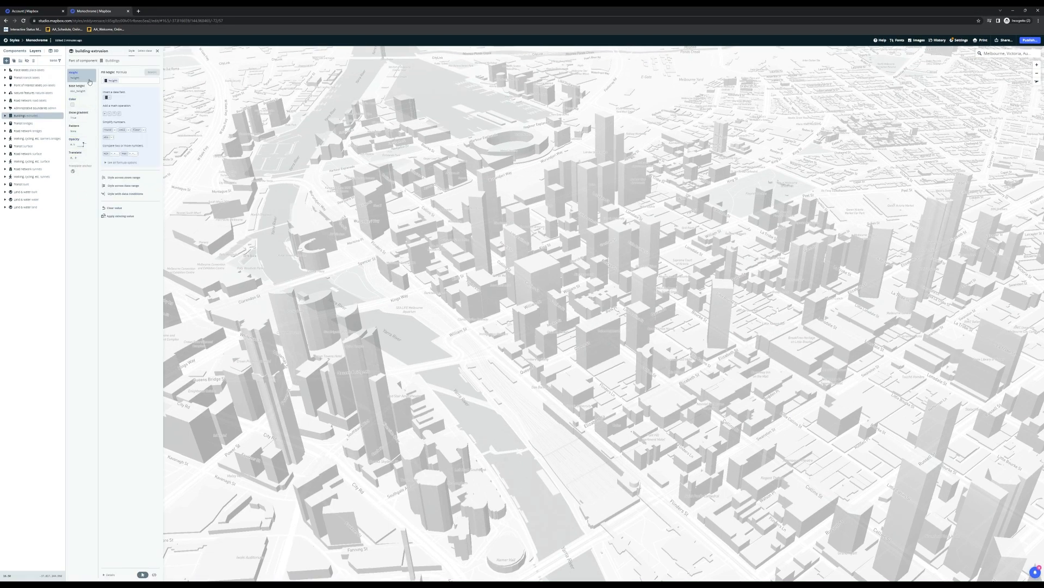
Style the building-extrusion colour across a data range based on height.
left_click(79, 104)
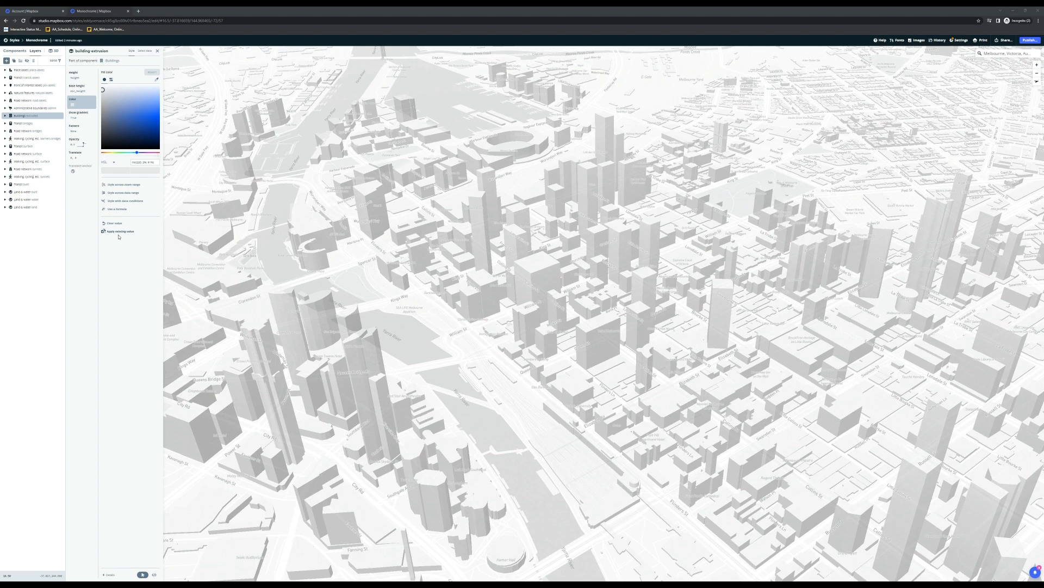
left_click_drag(130, 119, 121, 98)
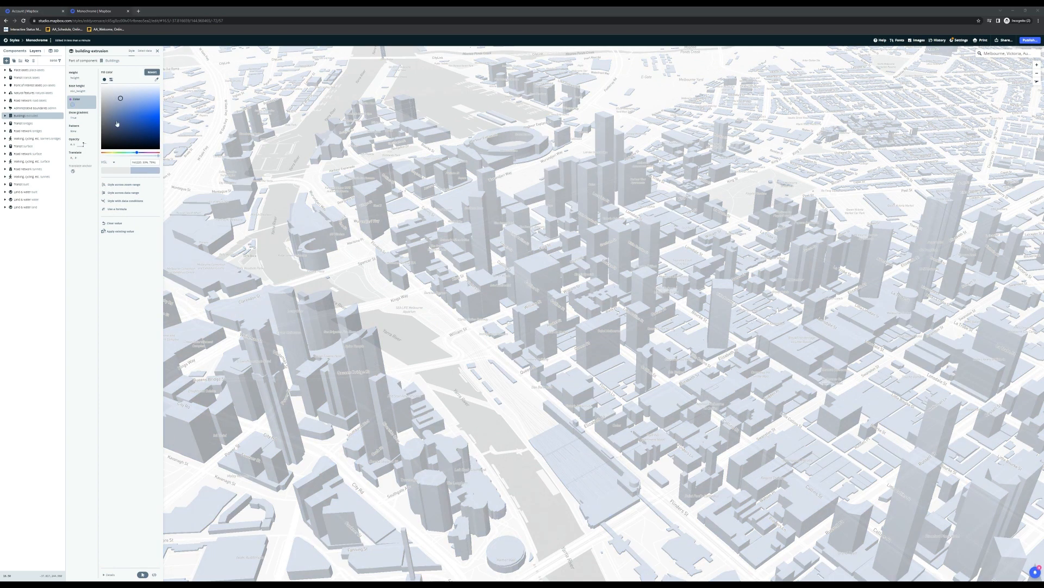
left_click(124, 192)
left_click(198, 193)
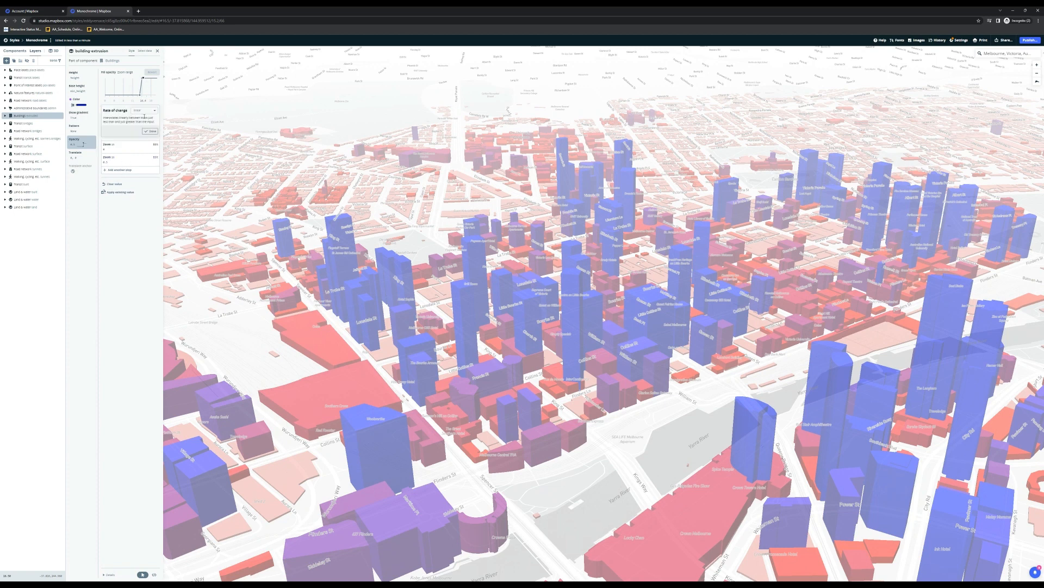
Add a colour stop at height 101 to the building-extrusion colour and change its hue to light blue.
left_click(76, 101)
left_click(119, 146)
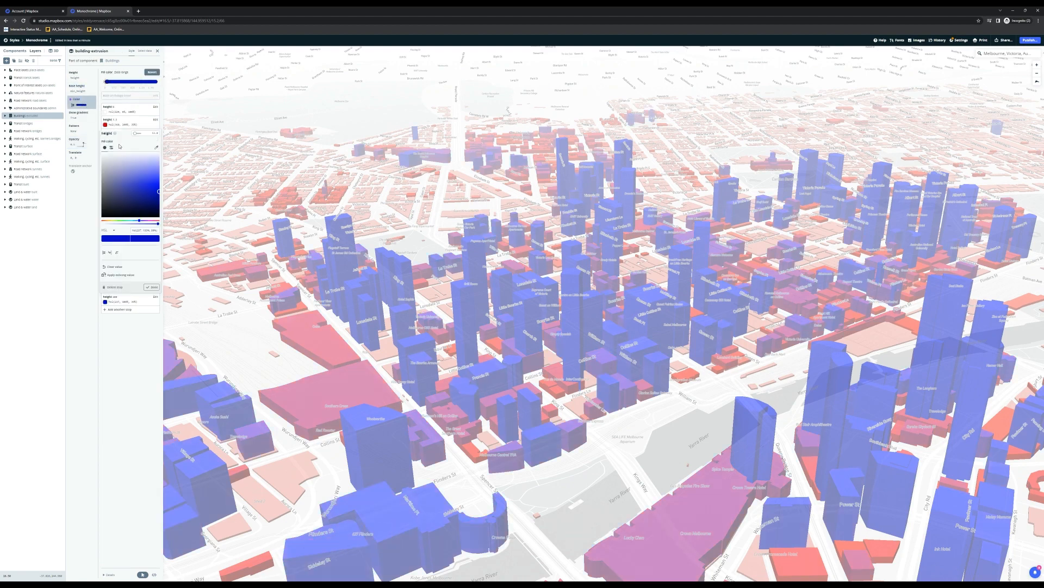
double_click(153, 132)
type("101")
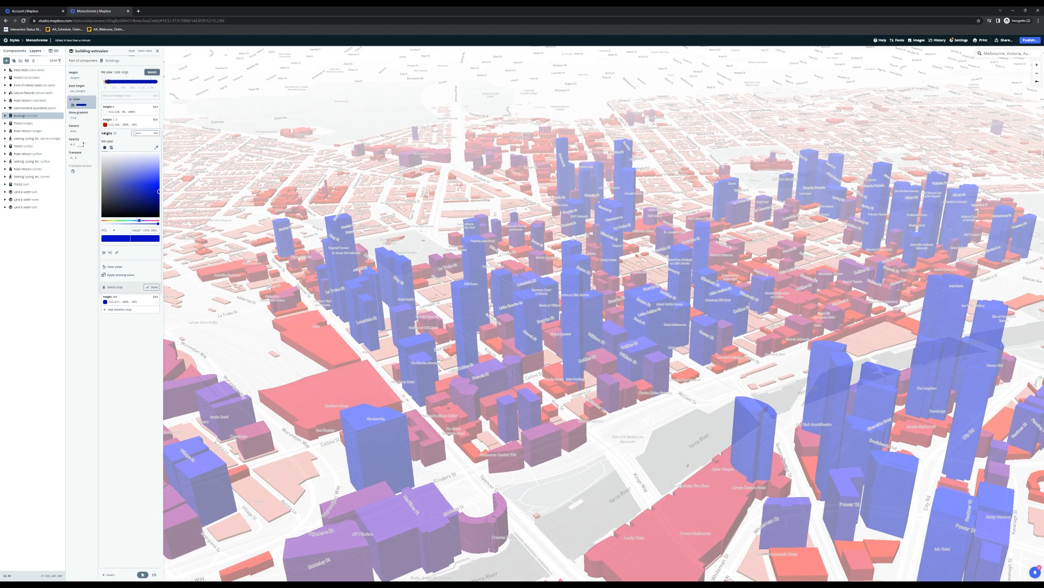
left_click_drag(139, 220, 131, 220)
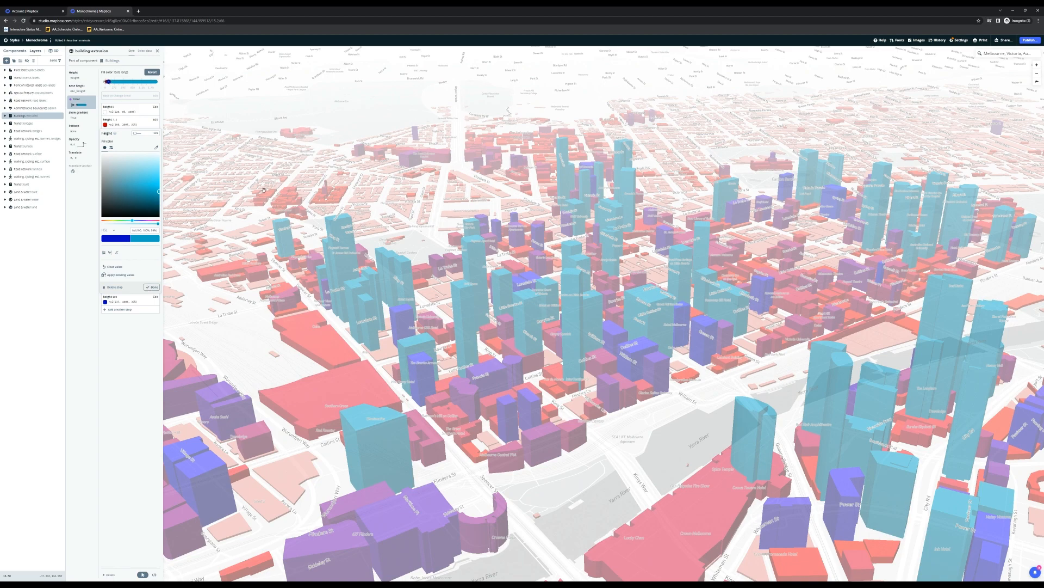
left_click_drag(482, 383, 403, 427)
right_click_drag(422, 305, 416, 237)
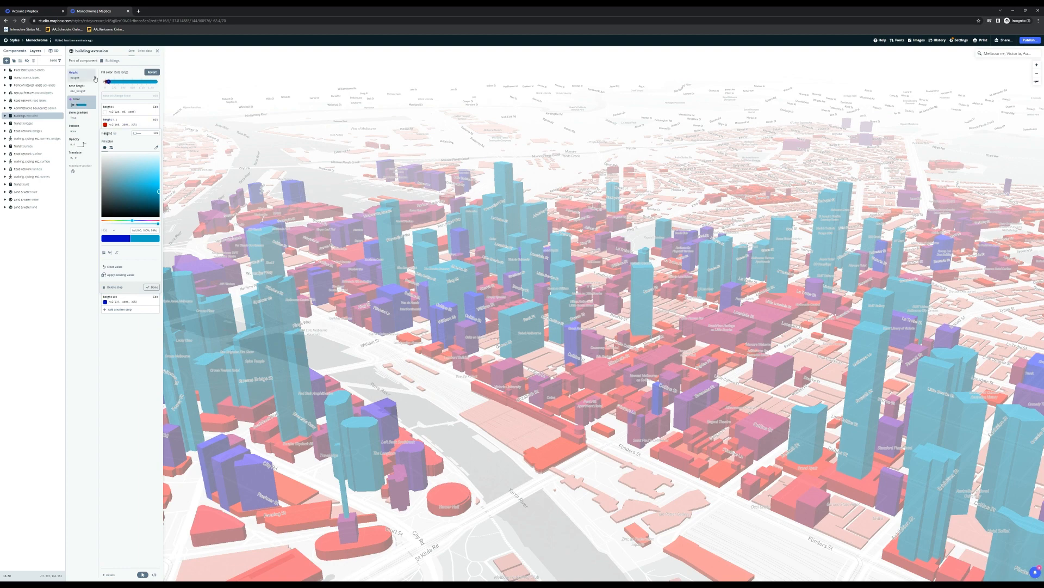
left_click(152, 287)
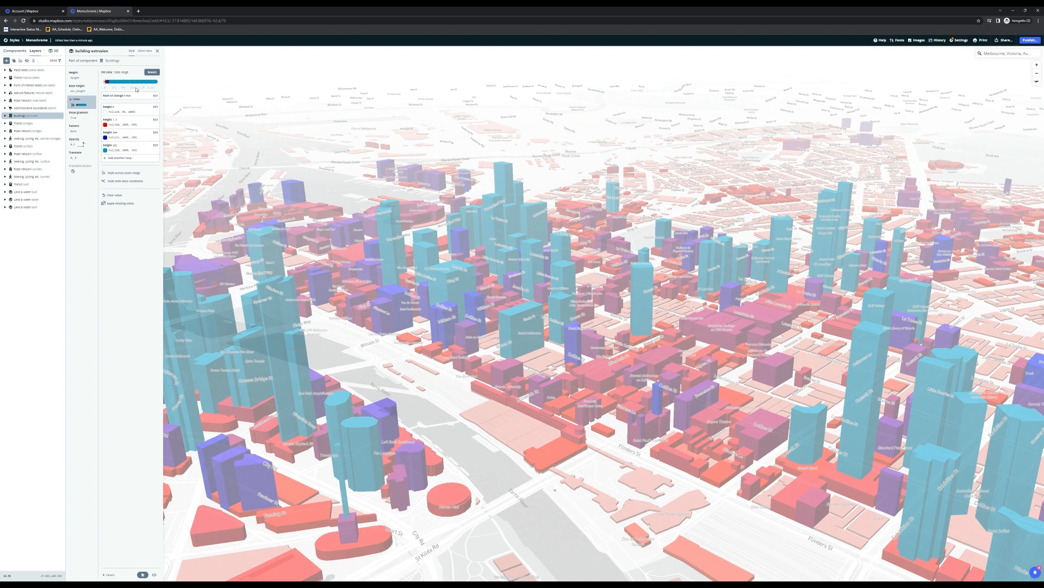
Review the individual height stops of the building-extrusion colour range.
left_click(131, 133)
left_click(151, 288)
left_click(146, 151)
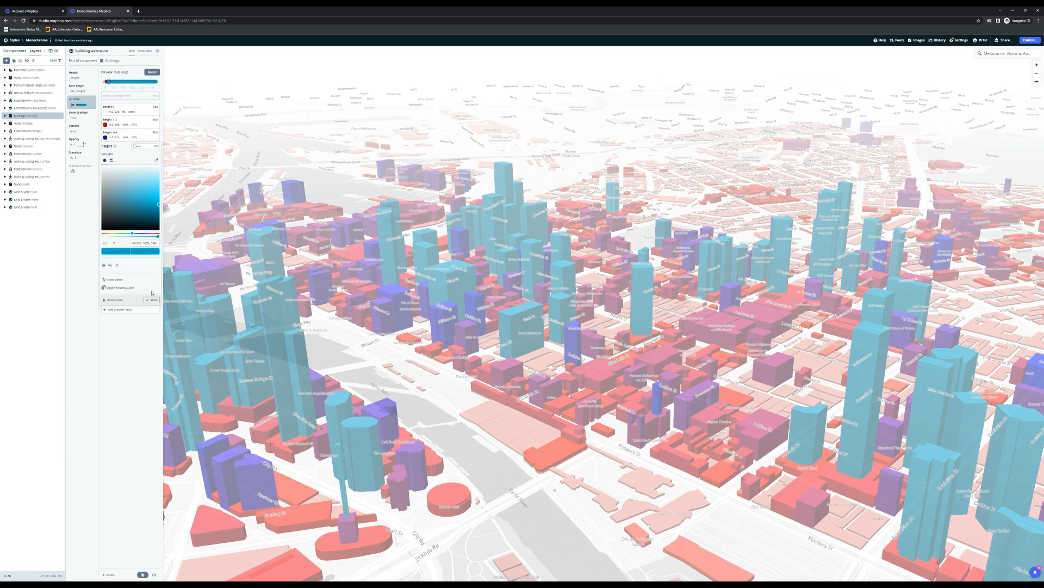
left_click(151, 299)
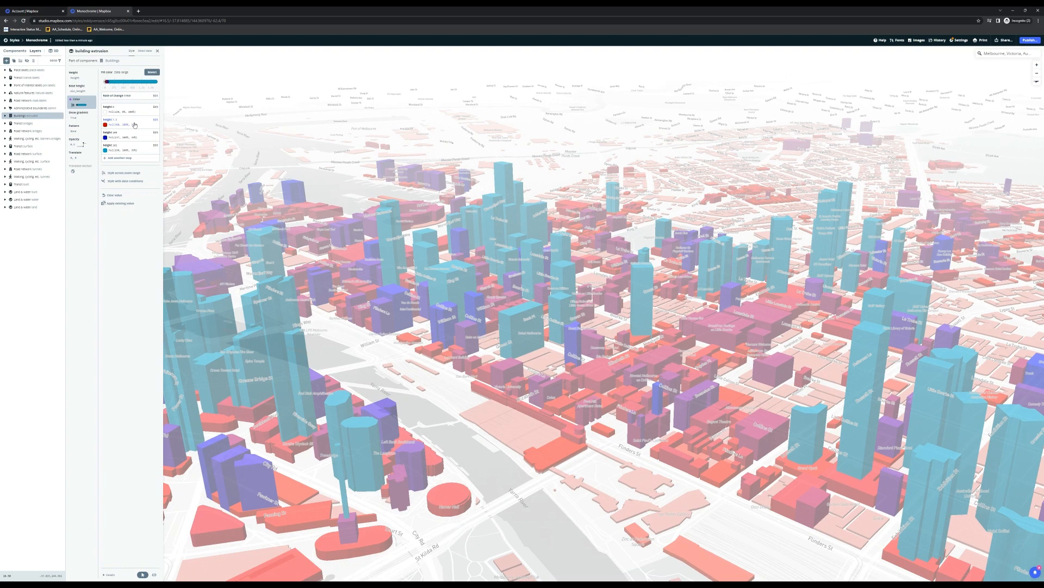
left_click(135, 124)
left_click(134, 109)
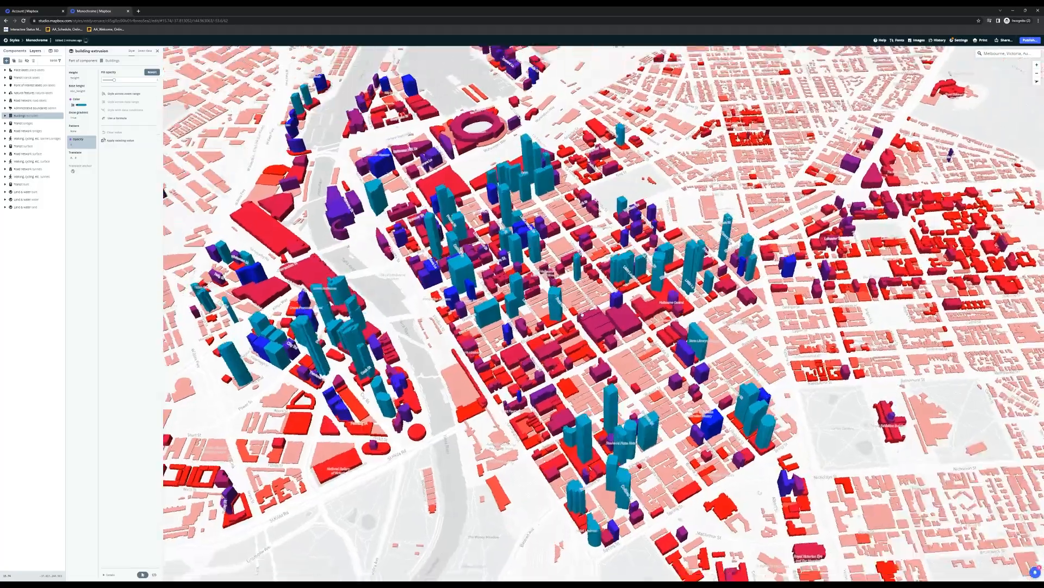
Change the rate of change of the building-extrusion colour to Step.
right_click_drag(547, 331, 611, 308)
right_click_drag(550, 311, 460, 314)
scroll(459, 314, "up", 2)
left_click(81, 101)
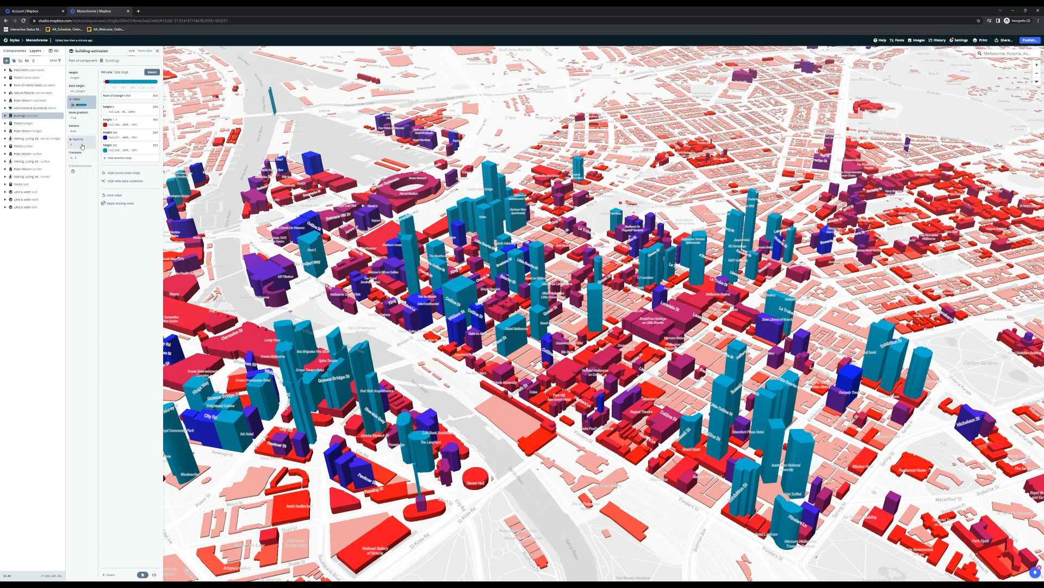
left_click(146, 98)
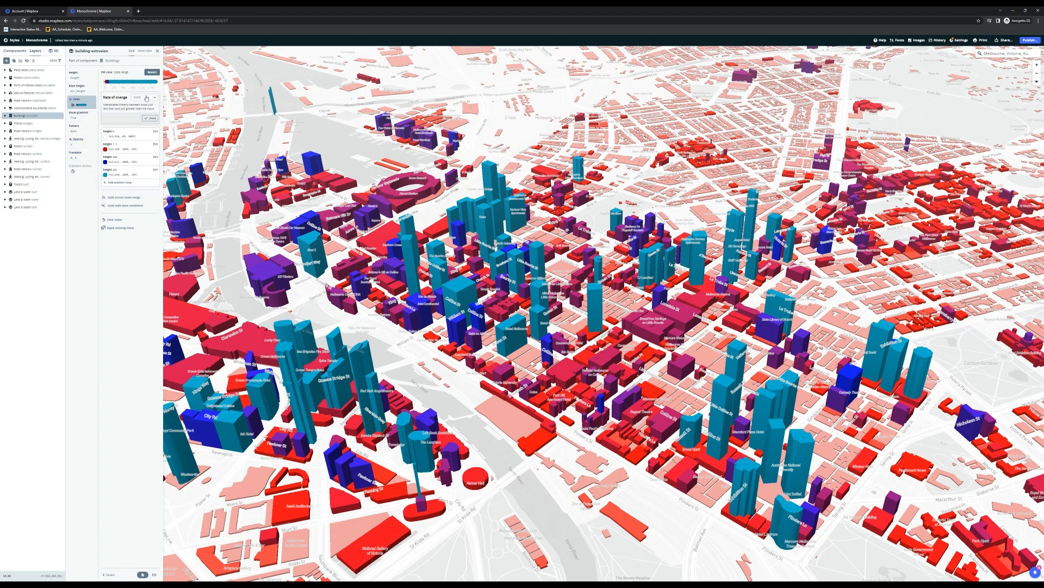
left_click(146, 97)
left_click(146, 124)
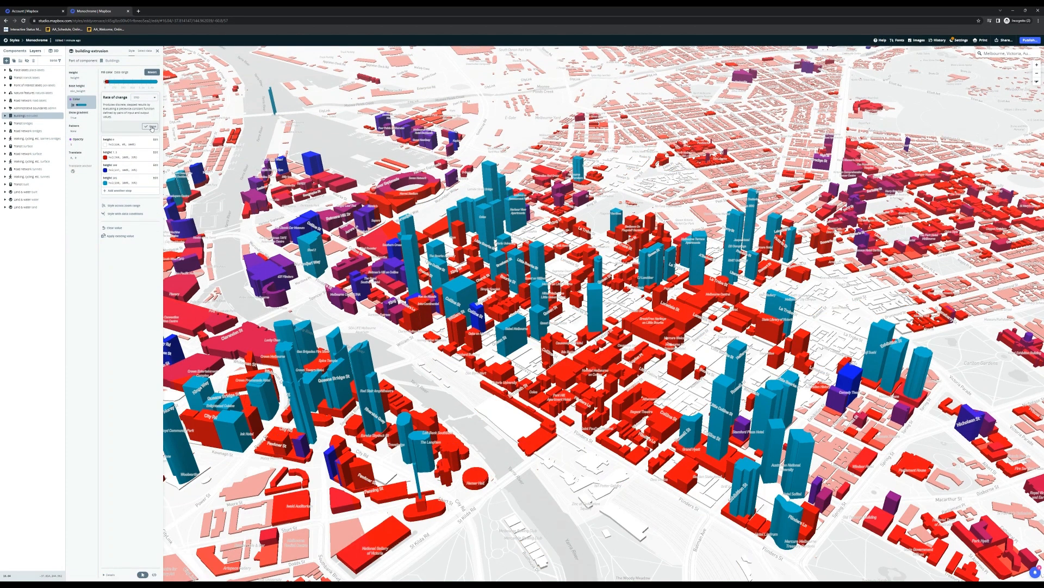
left_click(152, 127)
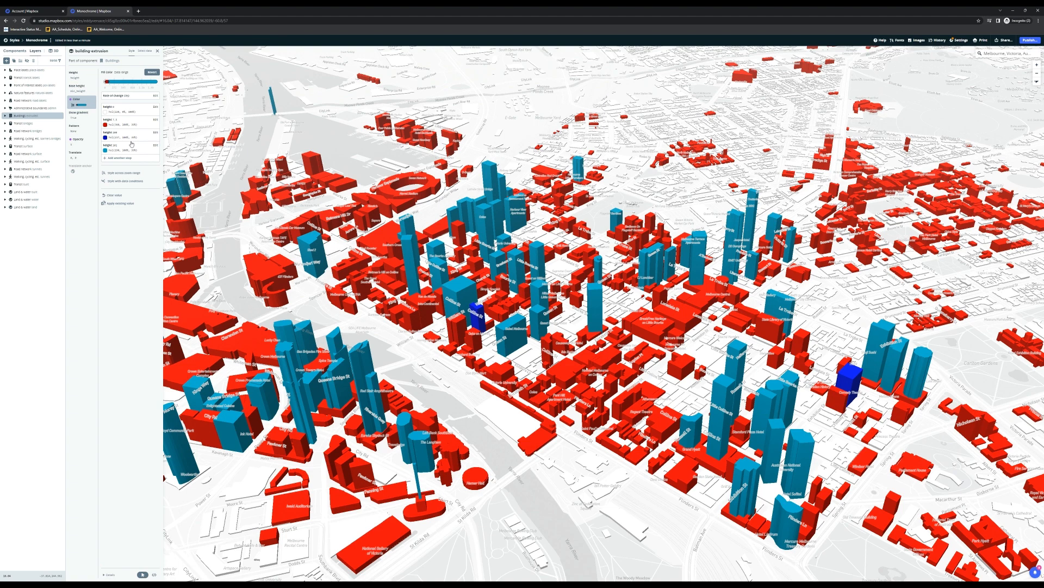
Set the building-extrusion colour's rate of change back to Linear.
scroll(546, 273, "down", 5)
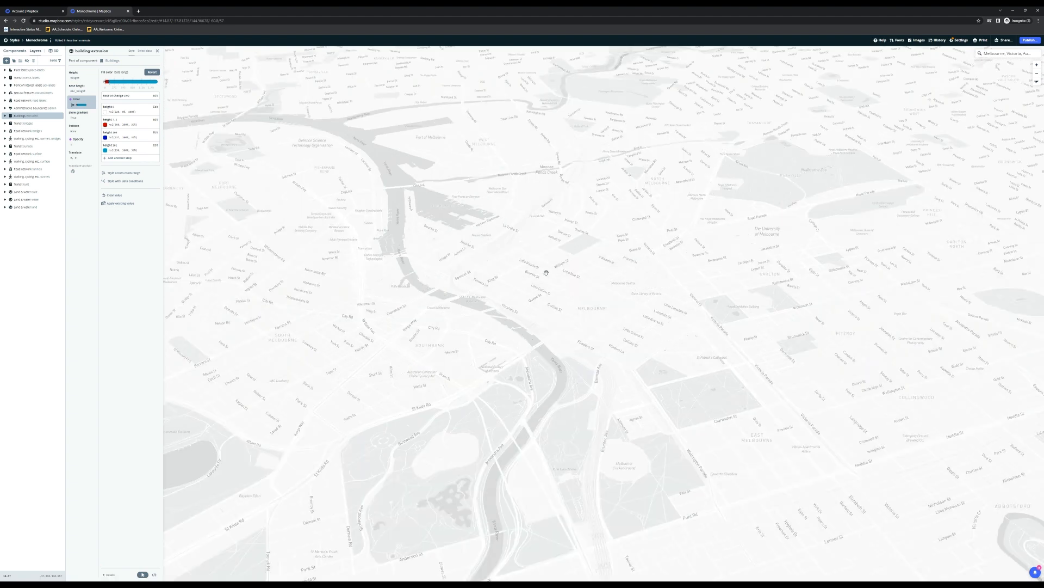
scroll(520, 287, "up", 1)
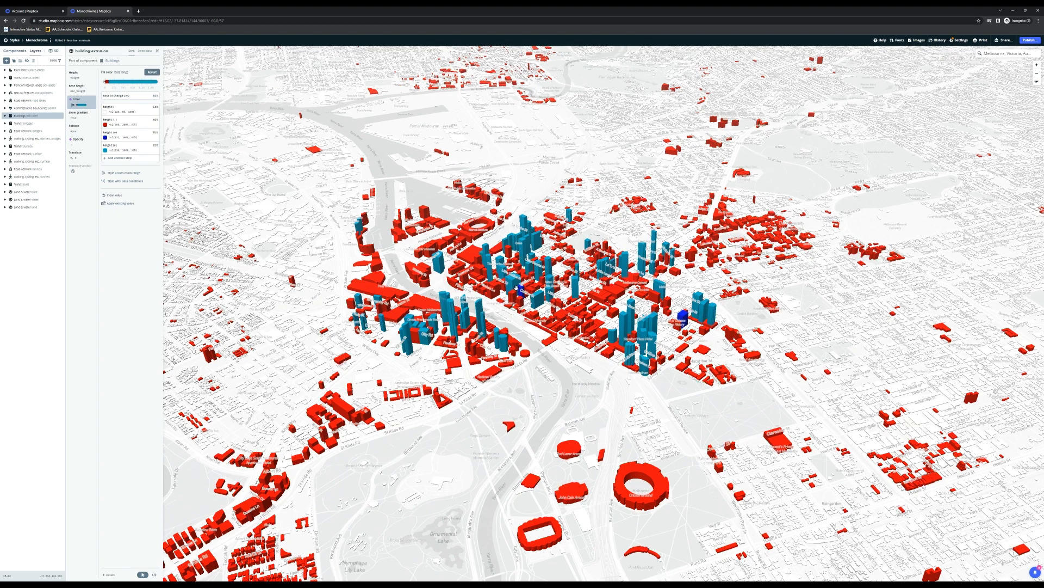
scroll(517, 287, "up", 5)
left_click(156, 95)
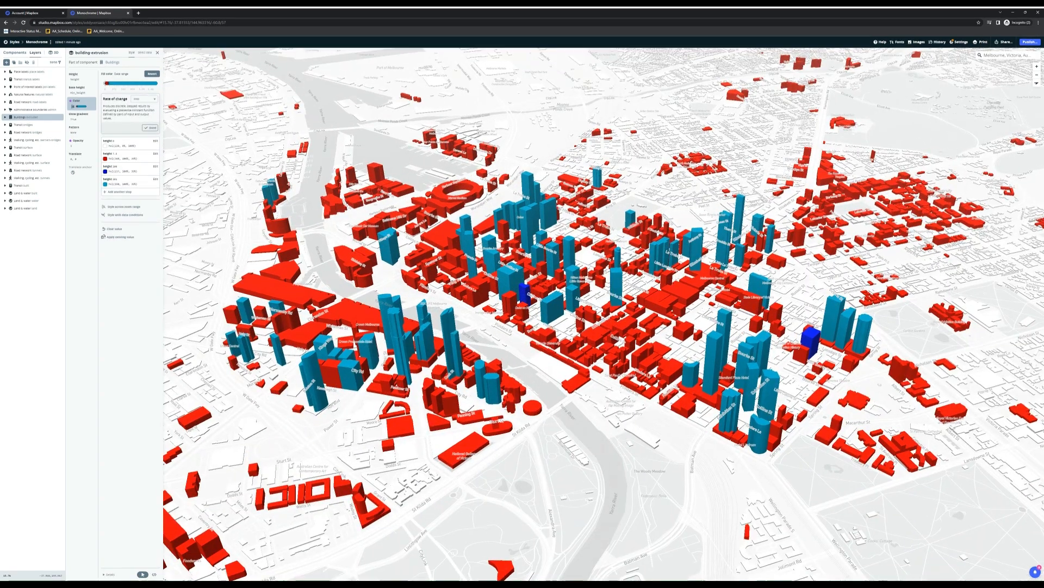
left_click(150, 127)
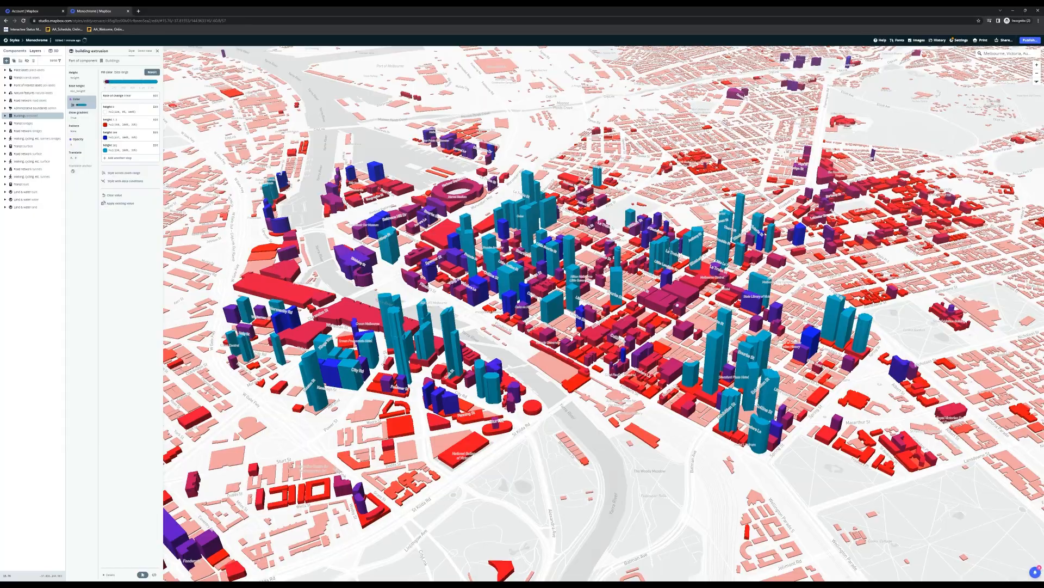
left_click_drag(677, 305, 615, 345)
right_click_drag(615, 346, 687, 338)
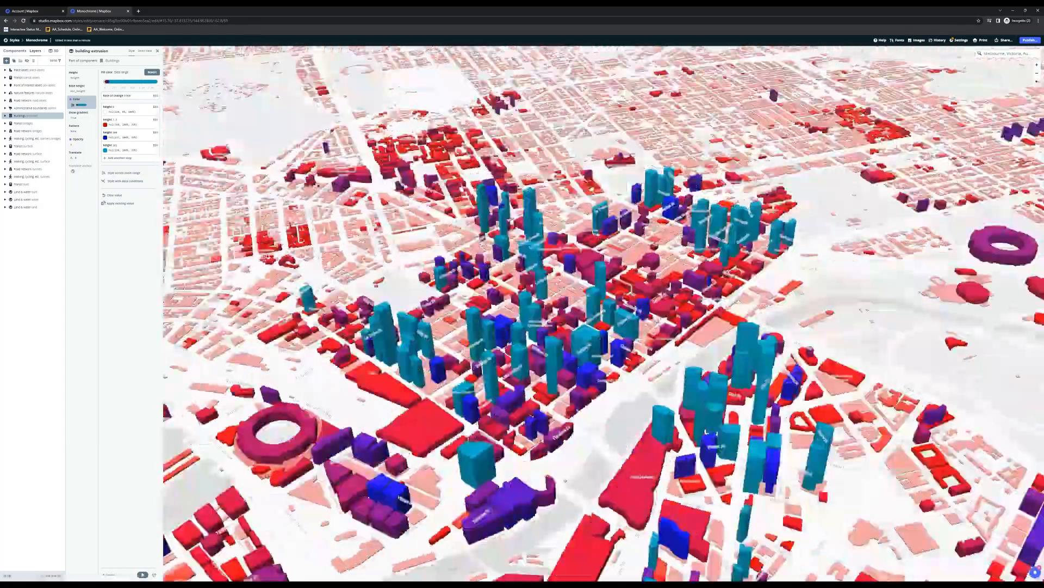